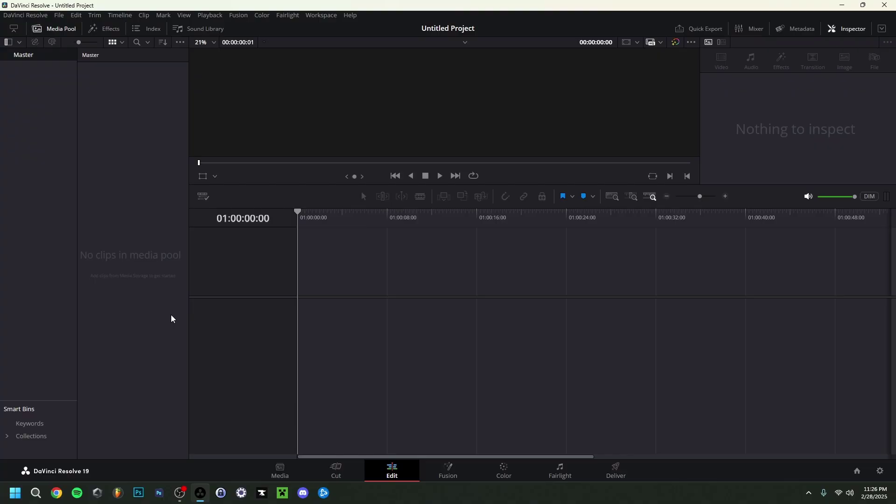
# - Minimize the empty Untitled Project with Win+D to show the Windows desktop
pyautogui.press('super+d')
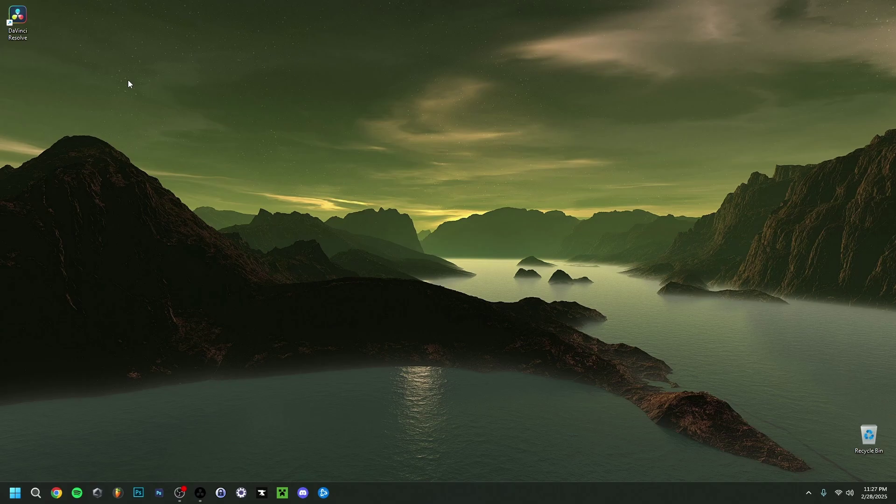
# - Check the Compatibility settings in the DaVinci Resolve desktop shortcut's Properties
pyautogui.rightClick(19, 25)
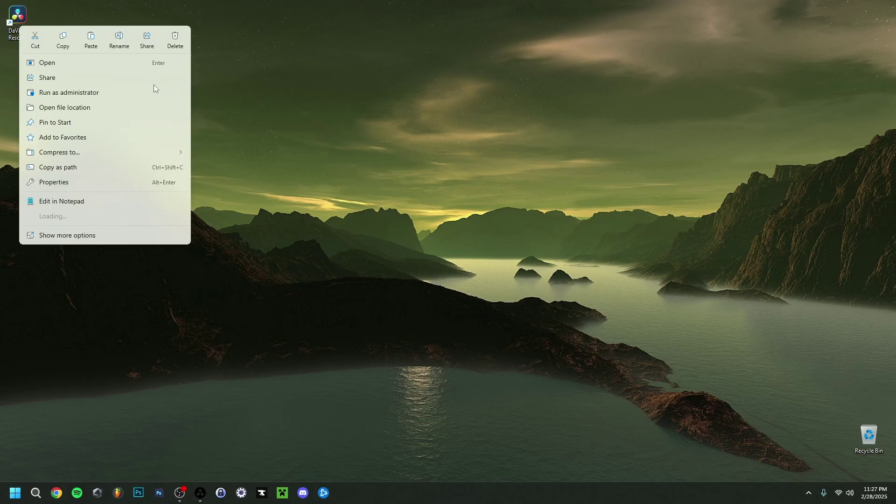
pyautogui.click(59, 183)
pyautogui.click(125, 58)
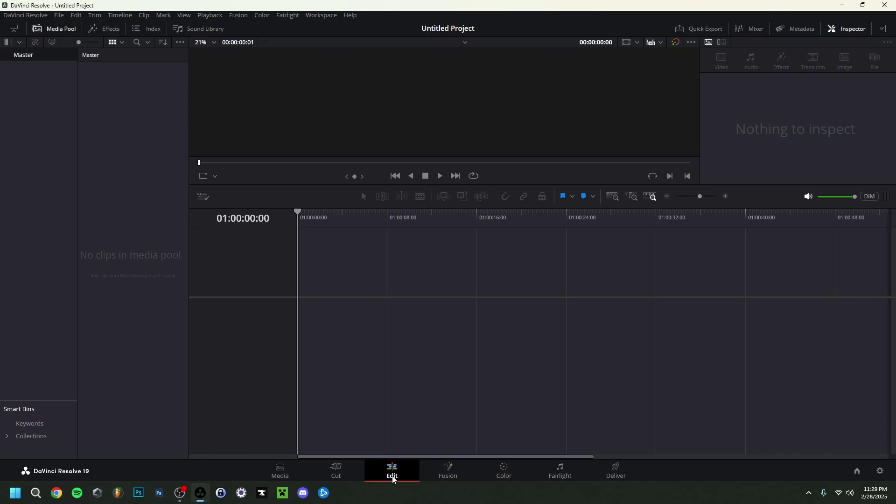
# - Use Import Media from the media pool to open Video Examples, then try dragging Video 1 in
pyautogui.rightClick(124, 243)
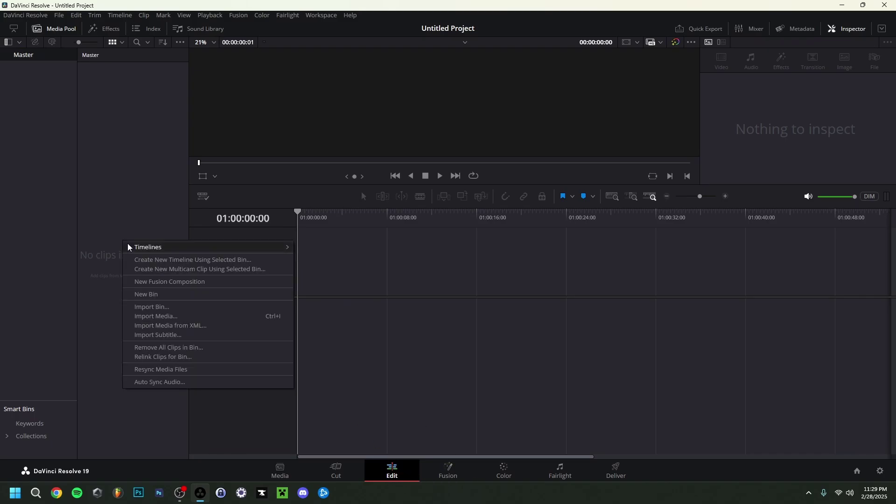
pyautogui.click(154, 314)
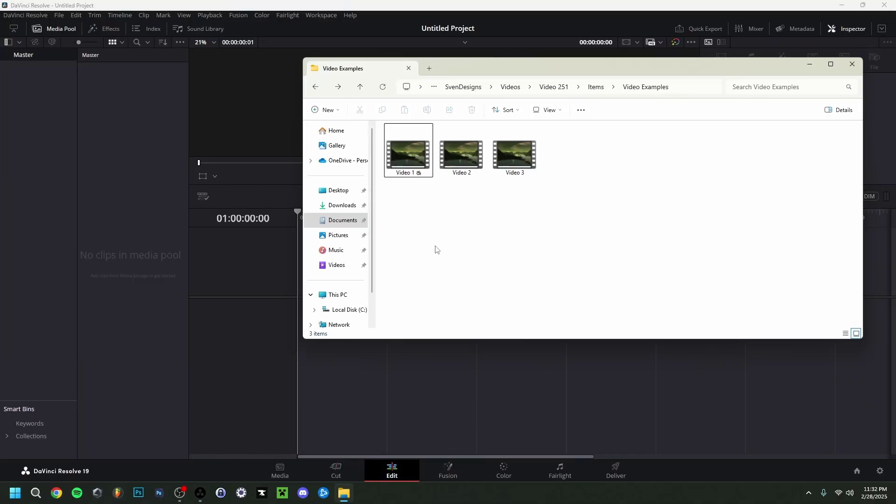
pyautogui.moveTo(643, 67)
pyautogui.mouseDown()
pyautogui.moveTo(629, 104)
pyautogui.moveTo(649, 70)
pyautogui.moveTo(675, 98)
pyautogui.moveTo(640, 82)
pyautogui.mouseUp()
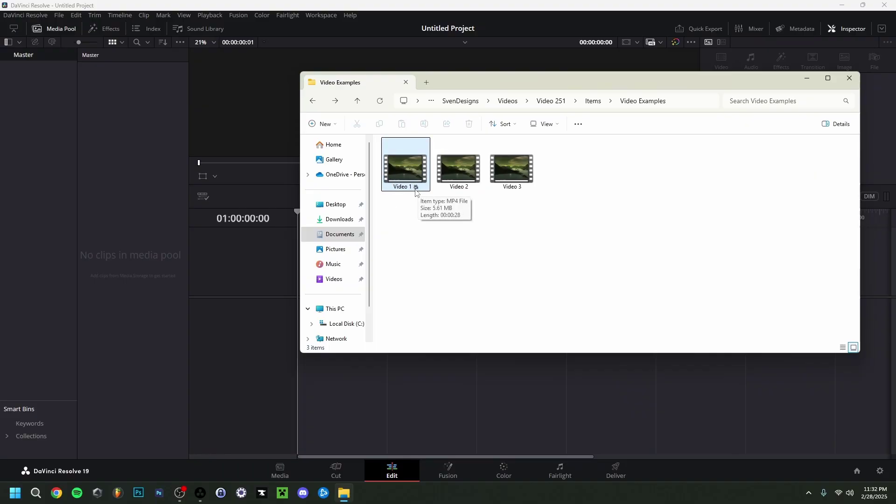
pyautogui.moveTo(406, 164); pyautogui.dragTo(122, 199)
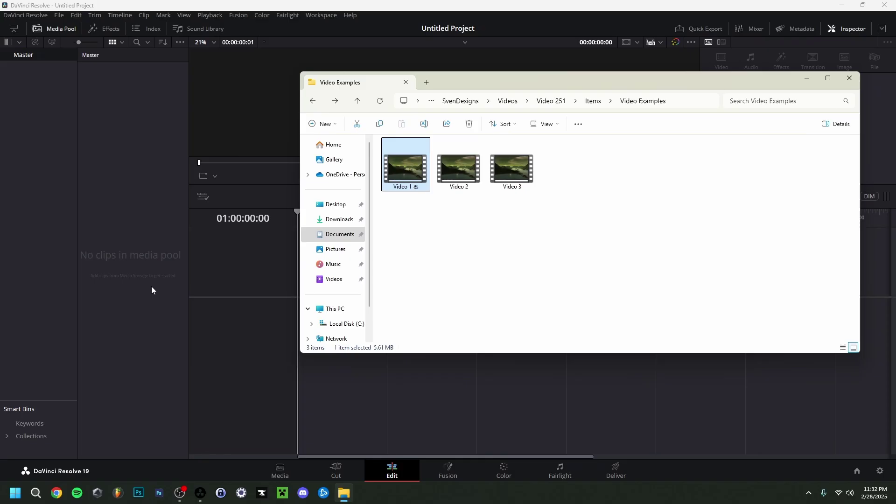
# - Maximize the Video Examples window and rename Video 1, keeping the name Video 1
pyautogui.press('super+Up')
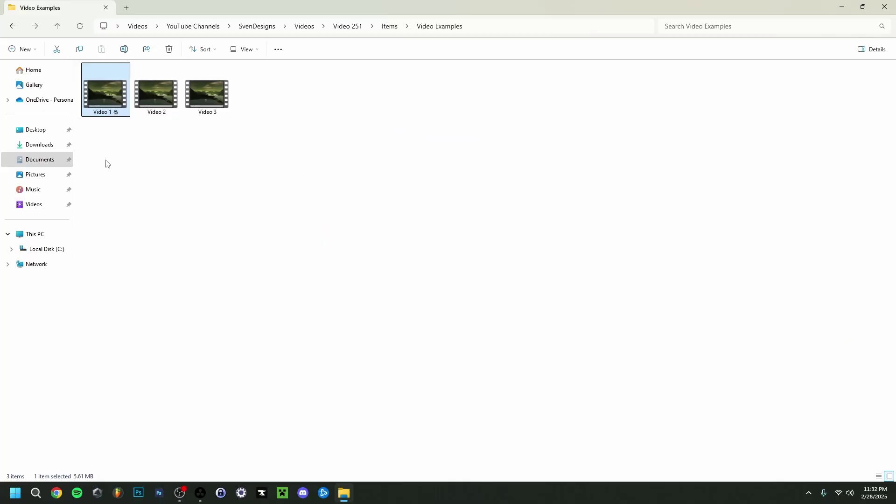
pyautogui.rightClick(113, 114)
pyautogui.click(182, 133)
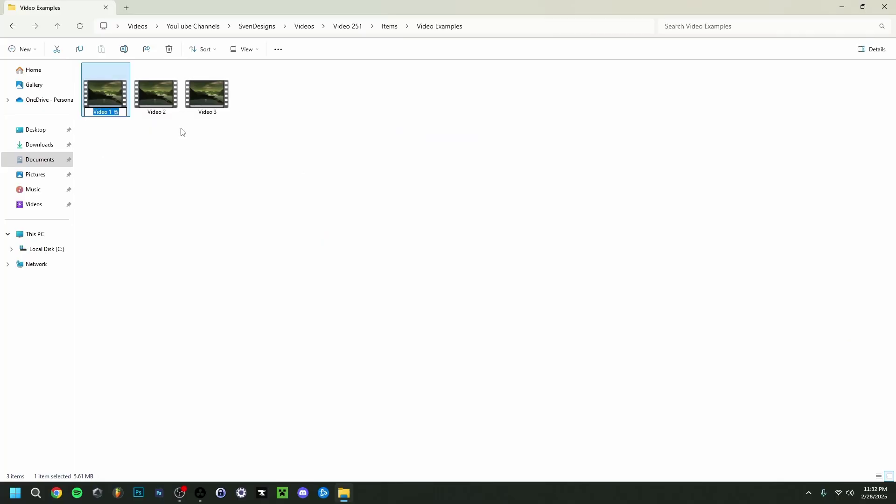
pyautogui.press('End')
pyautogui.press('Return')
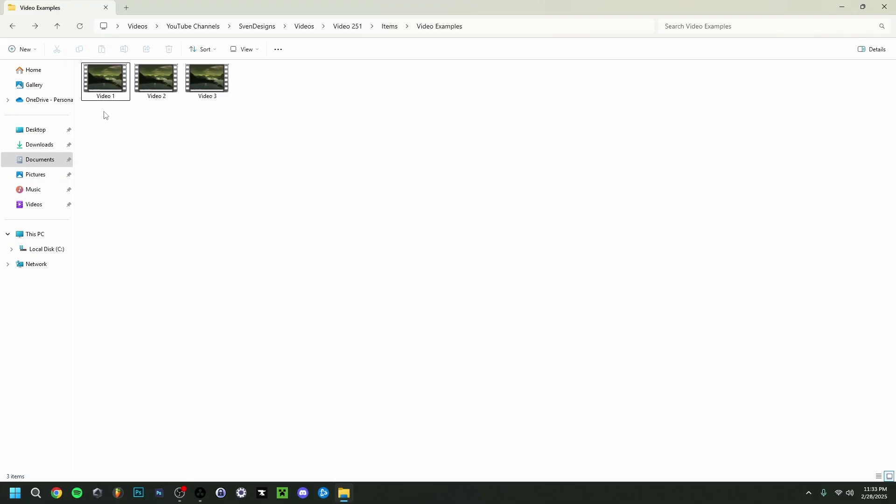
# - Inspect Video 1's Details: 28 seconds, 1920×1080, 60 frames/second, with Title Video 1
pyautogui.rightClick(103, 91)
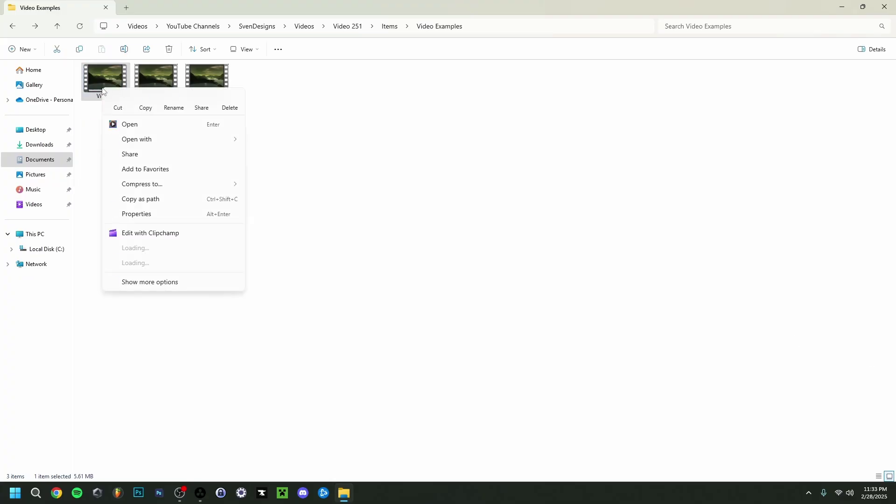
pyautogui.click(129, 215)
pyautogui.click(209, 112)
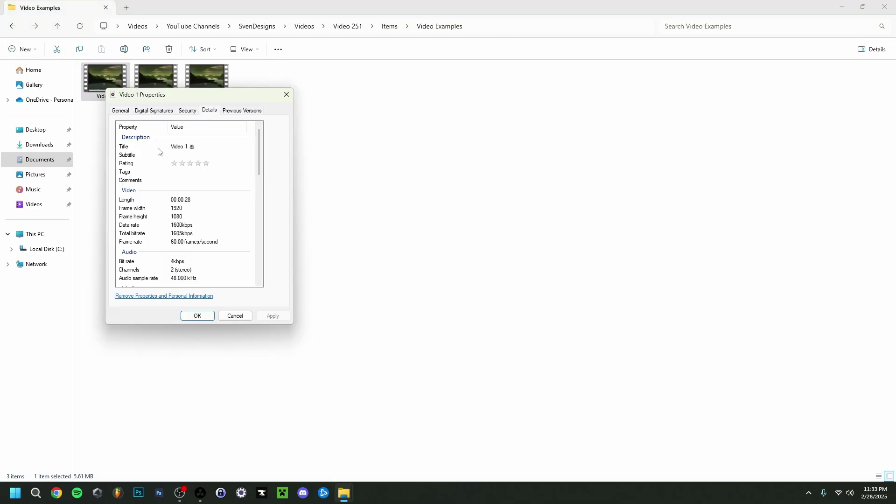
pyautogui.click(186, 147)
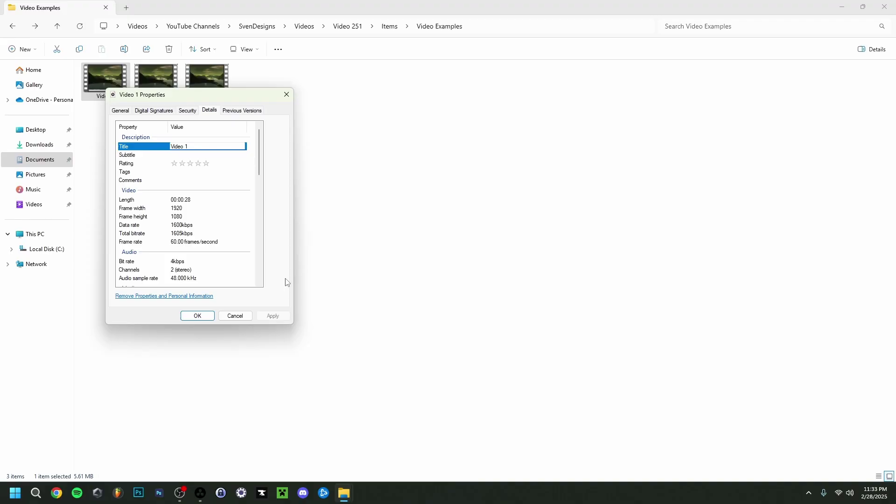
pyautogui.click(198, 317)
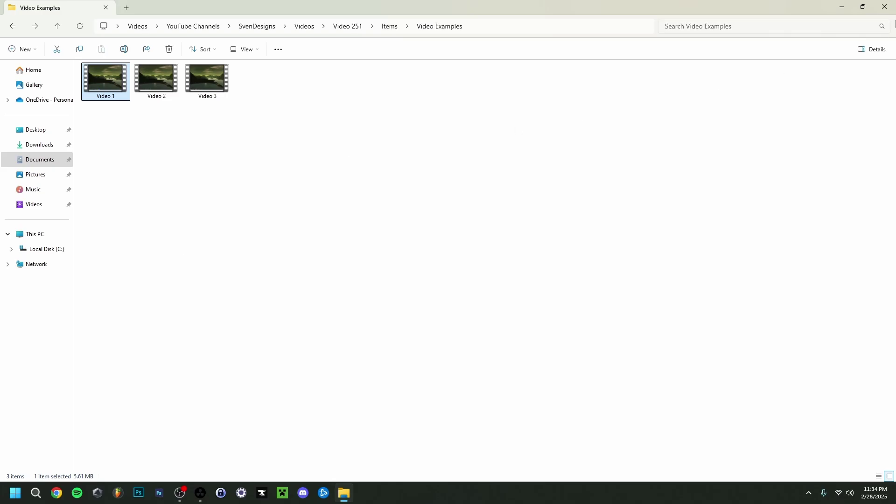
# - Import Video 1.mp4 into the media pool, match the project frame rate, and place it on Timeline 1
pyautogui.click(863, 7)
pyautogui.moveTo(402, 155); pyautogui.dragTo(273, 182)
pyautogui.click(529, 289)
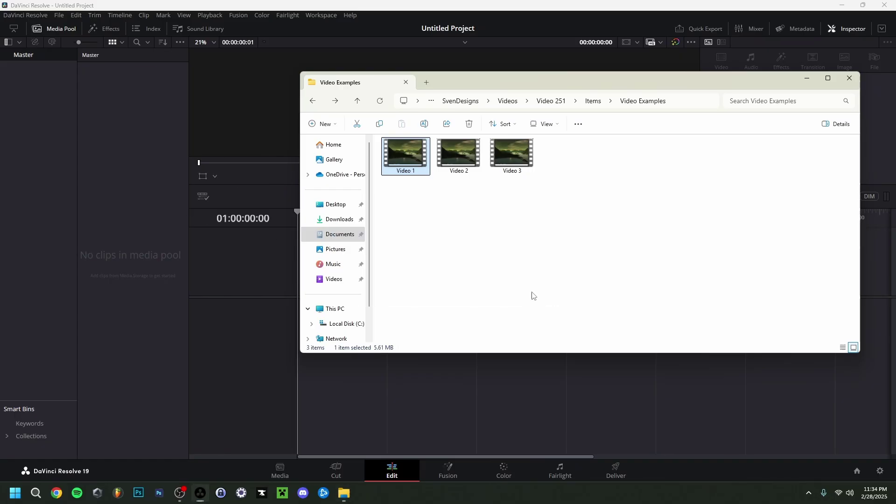
pyautogui.moveTo(134, 80); pyautogui.dragTo(327, 280)
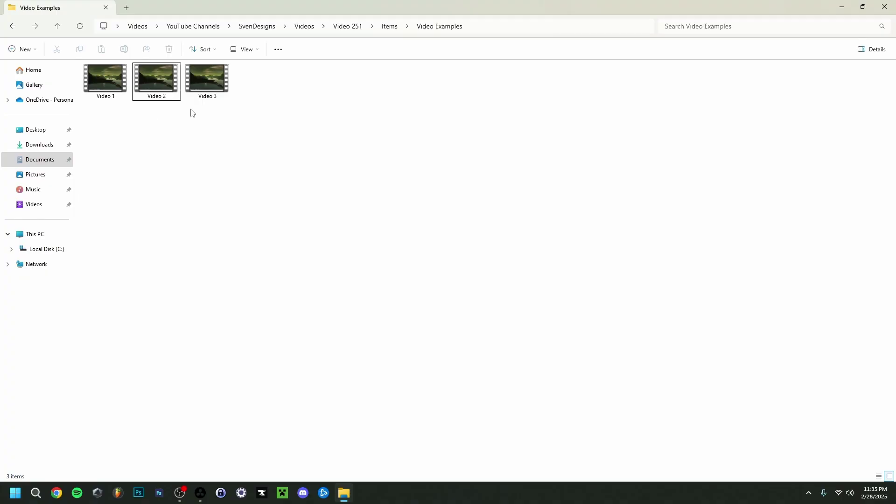
# - Turn on file name extensions in the Video Examples folder view
pyautogui.click(247, 52)
pyautogui.moveTo(266, 225)
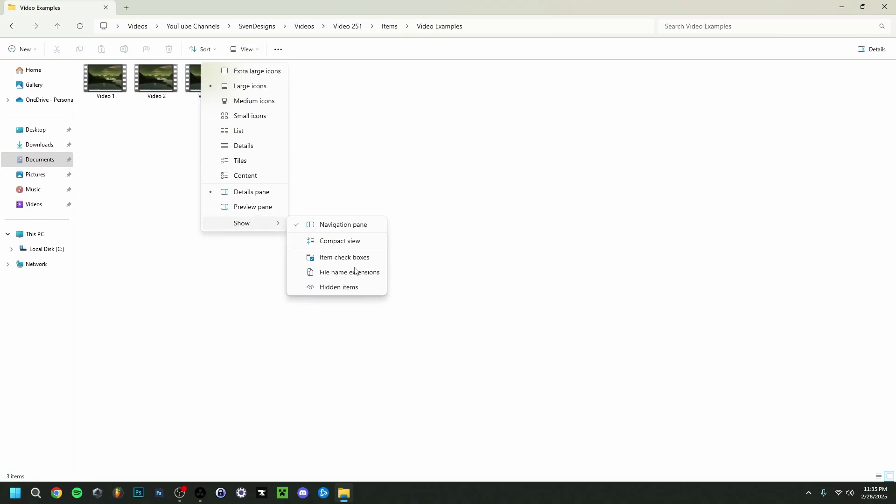
pyautogui.click(336, 279)
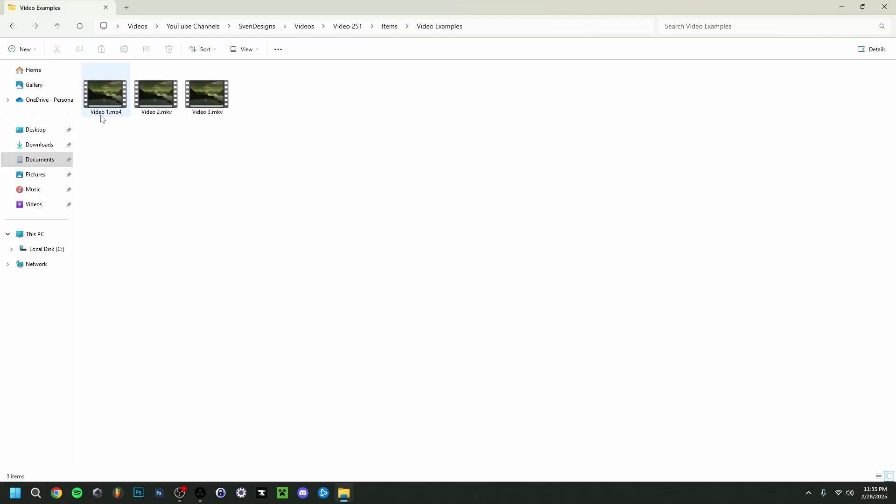
# - Rename Video 2.mkv to Video 2.mp4 and accept the extension-change warning
pyautogui.moveTo(106, 118)
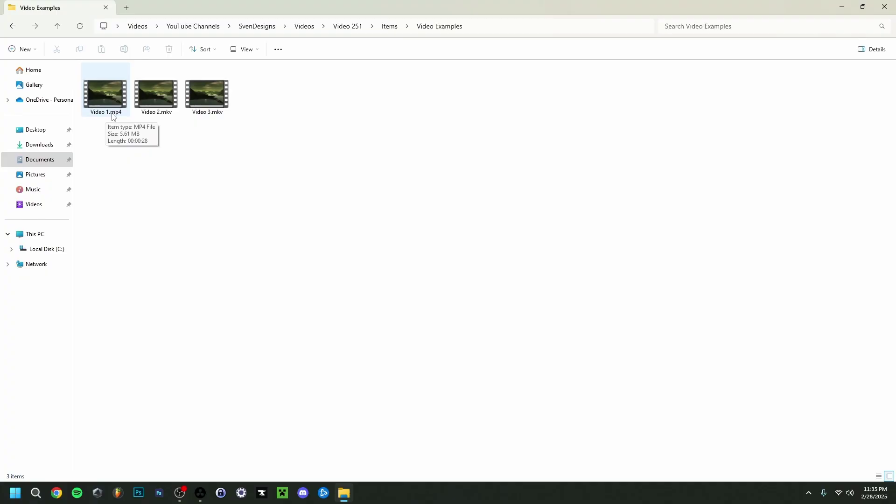
pyautogui.moveTo(165, 118)
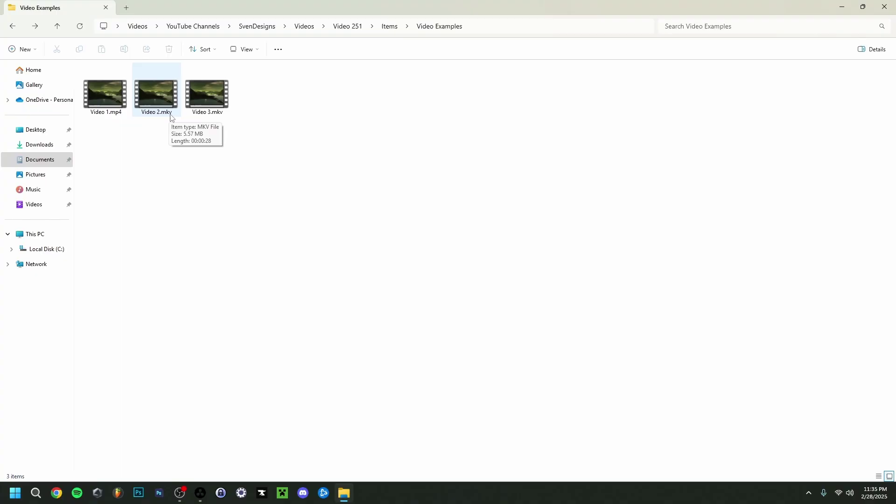
pyautogui.rightClick(170, 118)
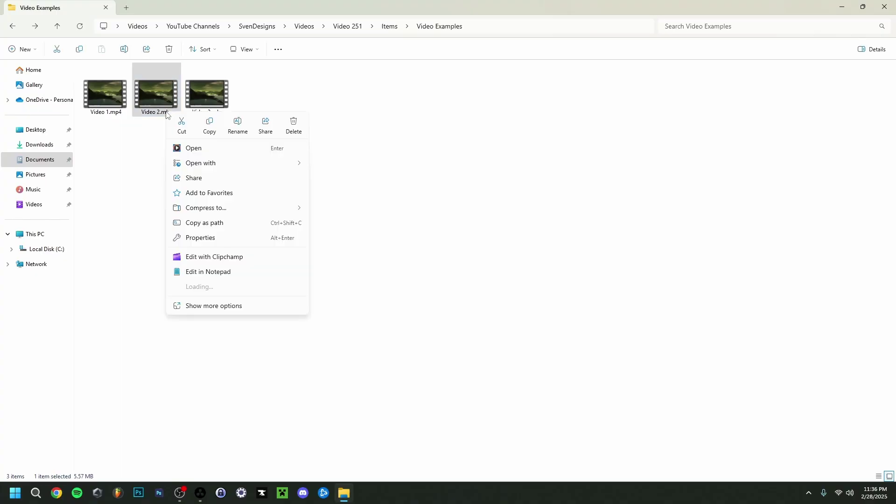
pyautogui.click(241, 137)
pyautogui.press('End')
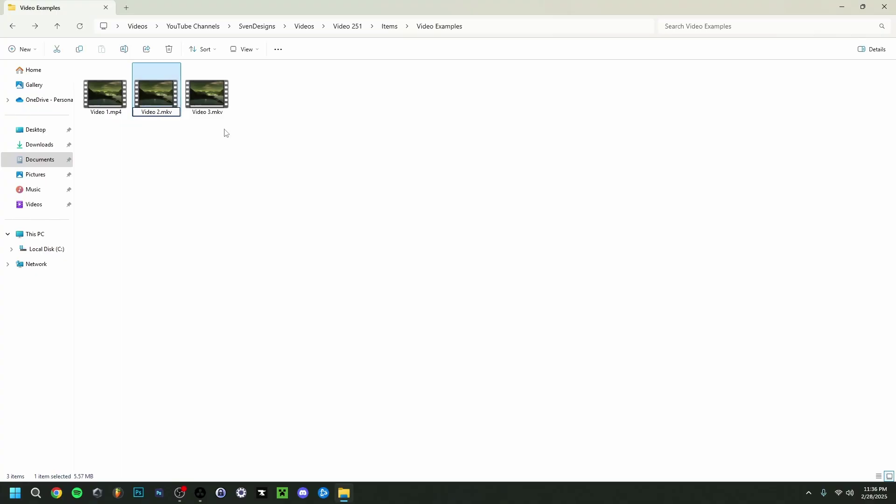
pyautogui.press('Delete')
pyautogui.press('Delete')
pyautogui.write('p4')
pyautogui.press('Return')
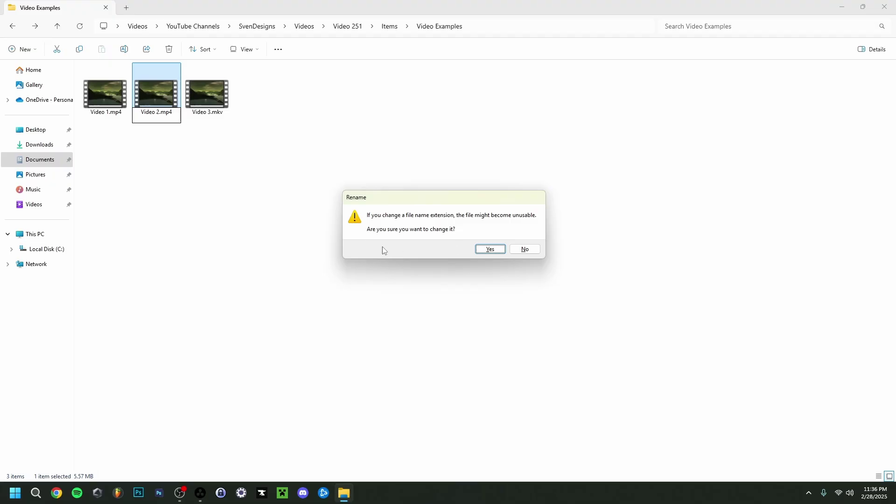
pyautogui.click(488, 250)
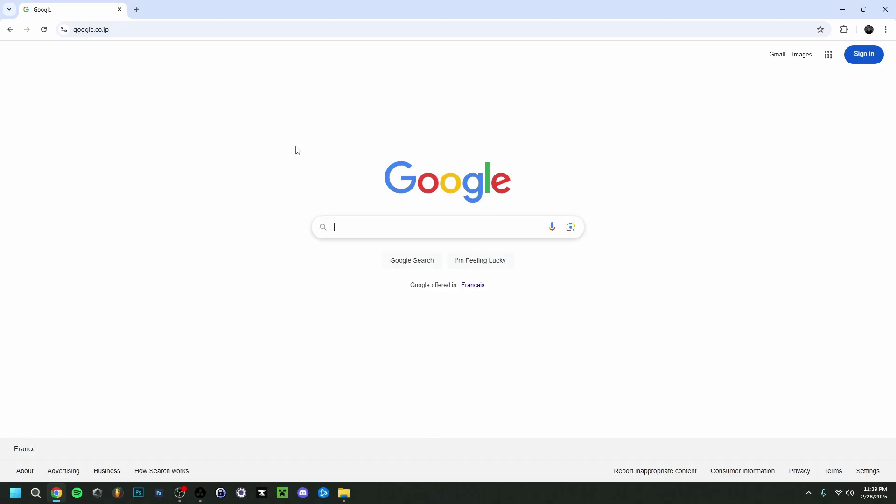
# - Search Google for 'convert to mp4' and open CloudConvert's MP4 Converter result
pyautogui.write('convert to mp4')
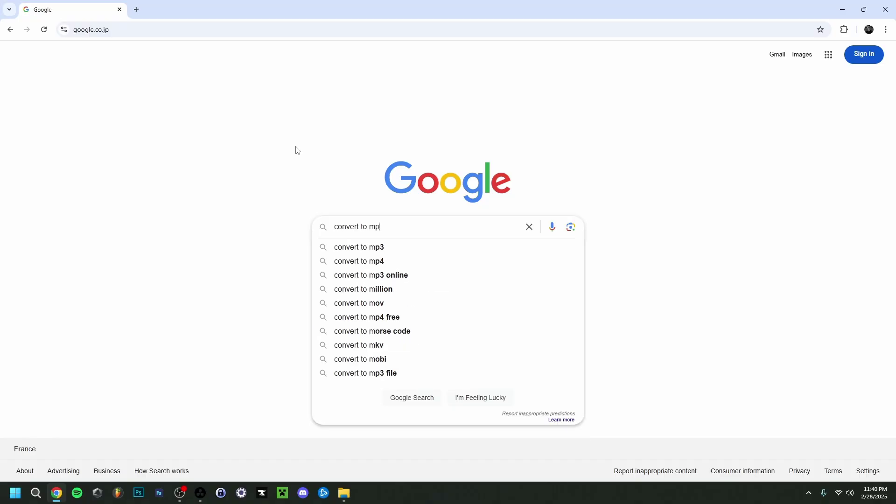
pyautogui.press('Return')
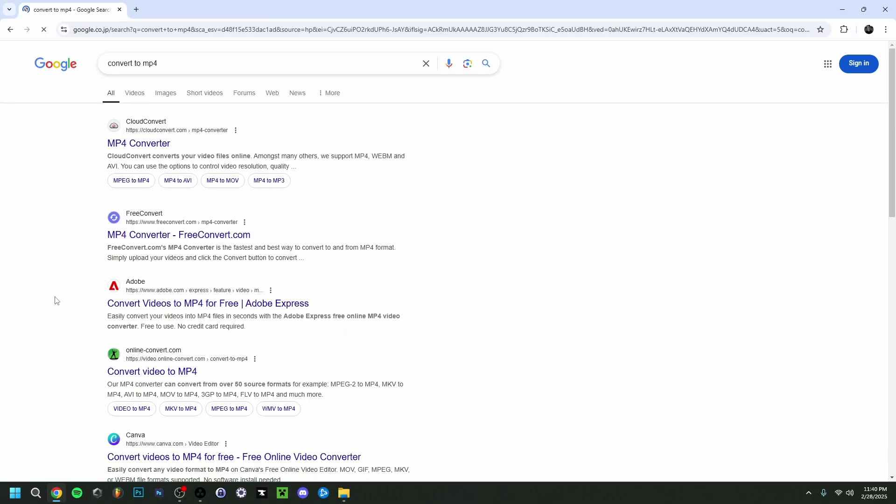
pyautogui.click(124, 147)
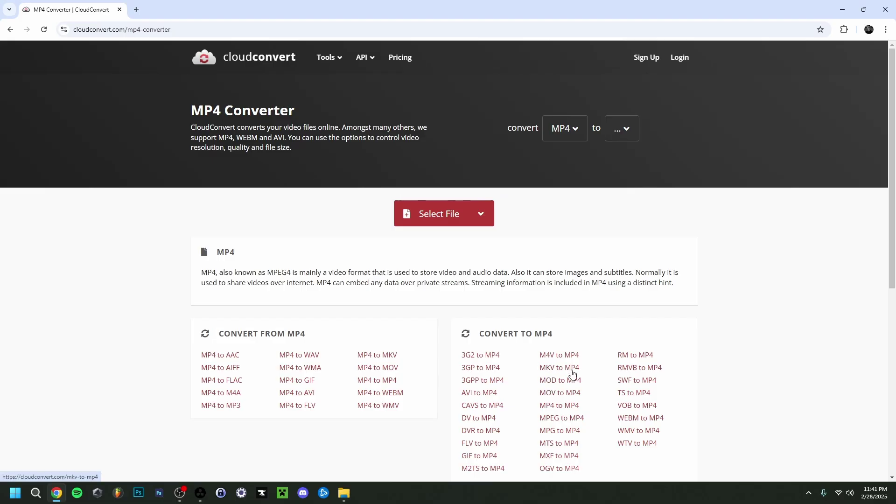
# - Set CloudConvert to convert MKV to MP4 and add Video 3.mkv from the computer
pyautogui.click(561, 135)
pyautogui.write('mkv')
pyautogui.press('Return')
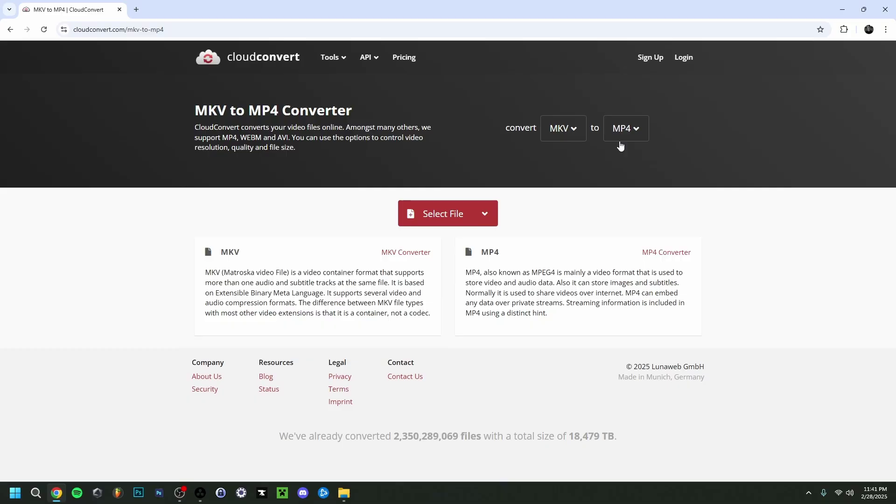
pyautogui.click(484, 220)
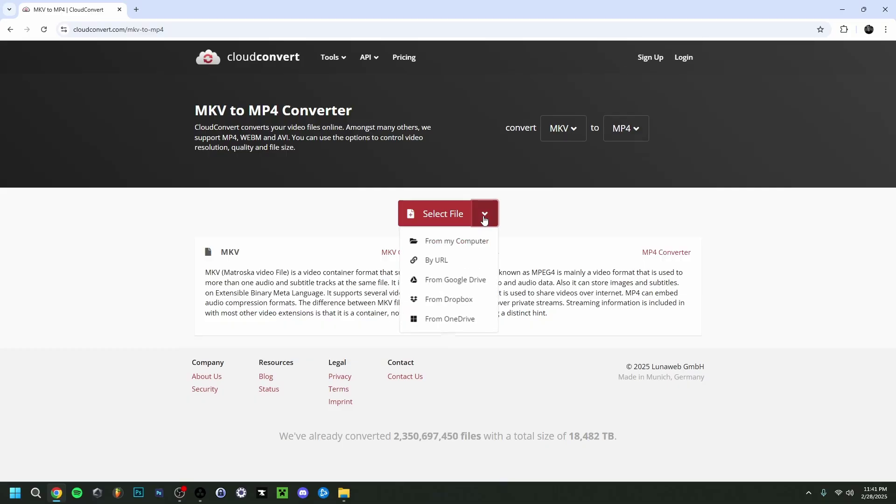
pyautogui.click(461, 247)
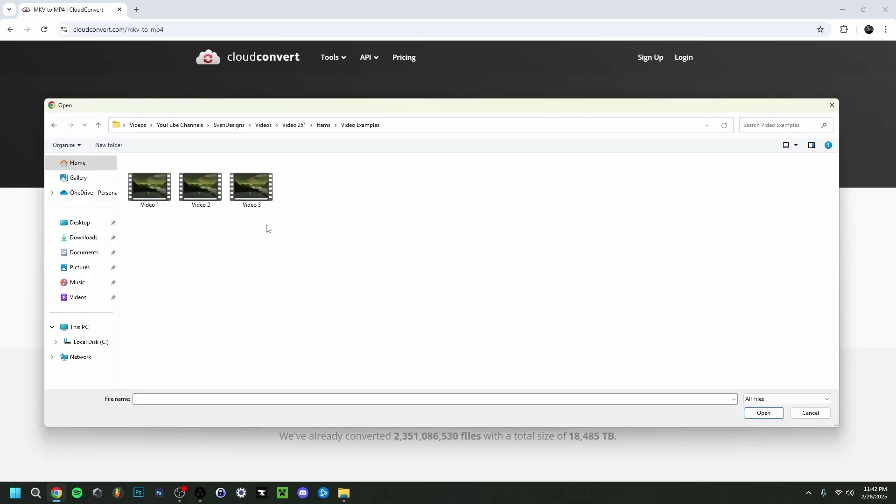
pyautogui.doubleClick(260, 197)
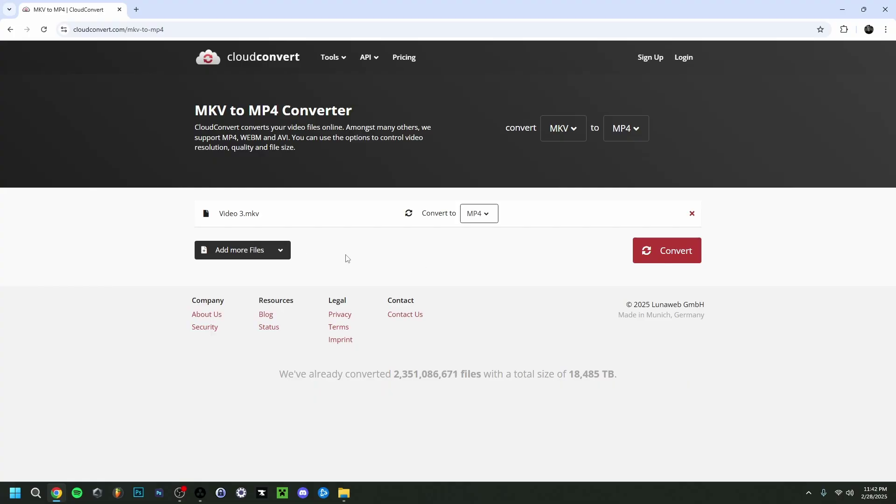
# - Convert Video 3 to a 3.1 MB MP4, download it and show it in its folder
pyautogui.click(662, 252)
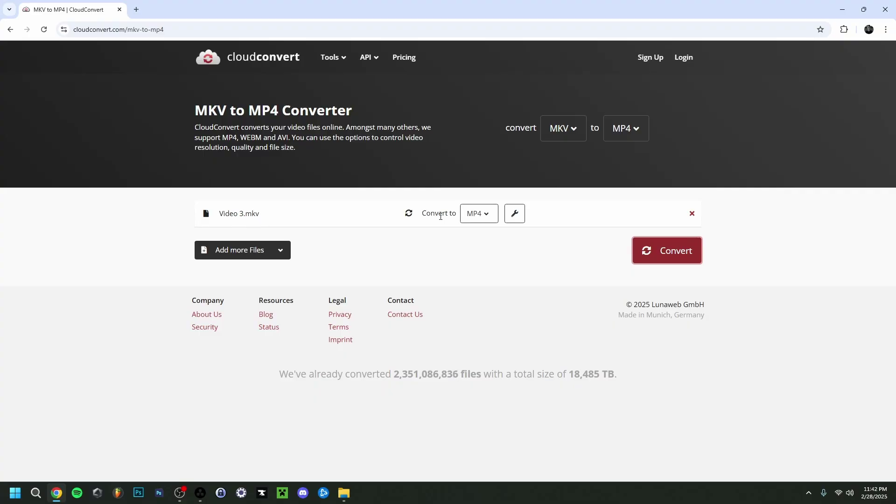
pyautogui.click(673, 257)
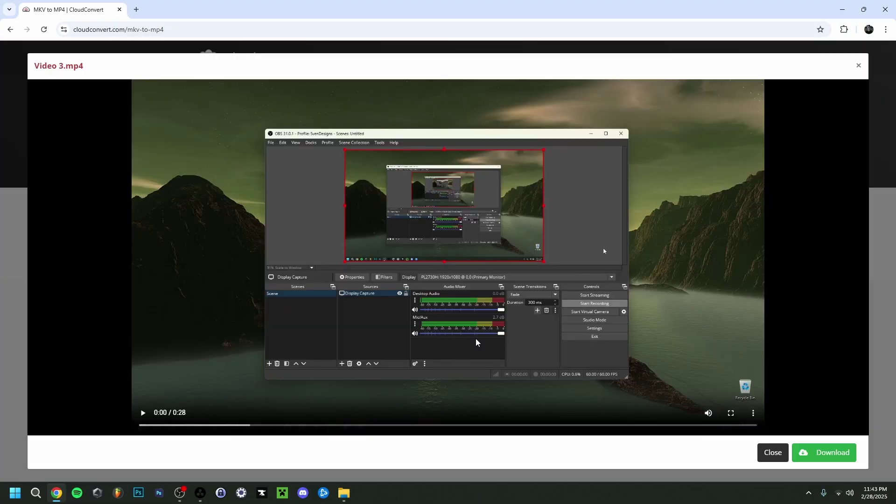
pyautogui.click(828, 462)
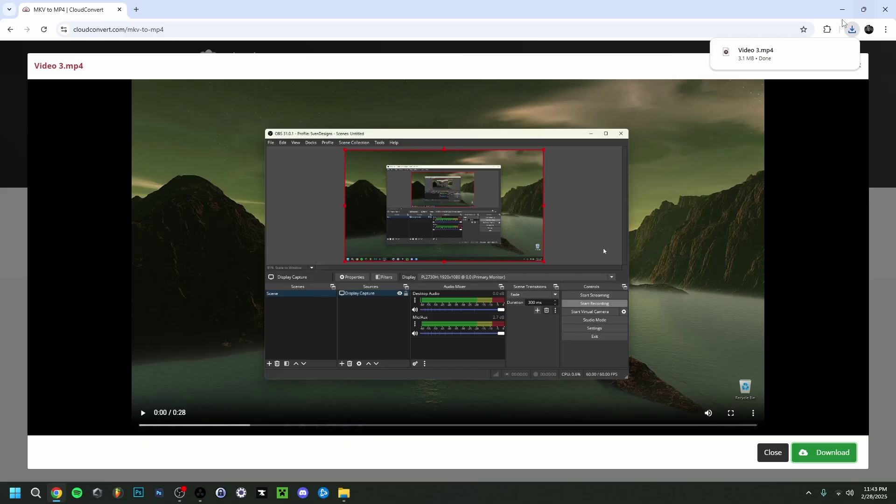
pyautogui.moveTo(834, 65)
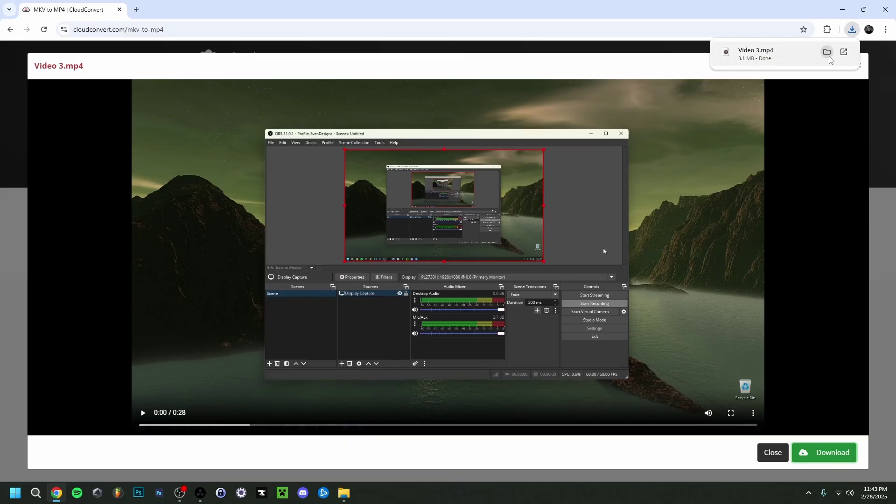
pyautogui.click(827, 52)
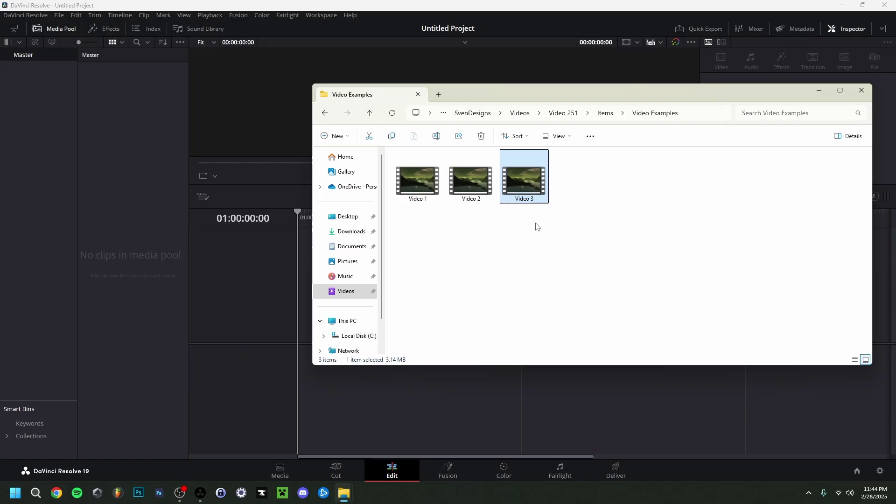
# - Drag Video 3.mp4 from Explorer into the media pool so it lands on Timeline 1 with tracks V1, A1, A2
pyautogui.moveTo(529, 180); pyautogui.dragTo(140, 201)
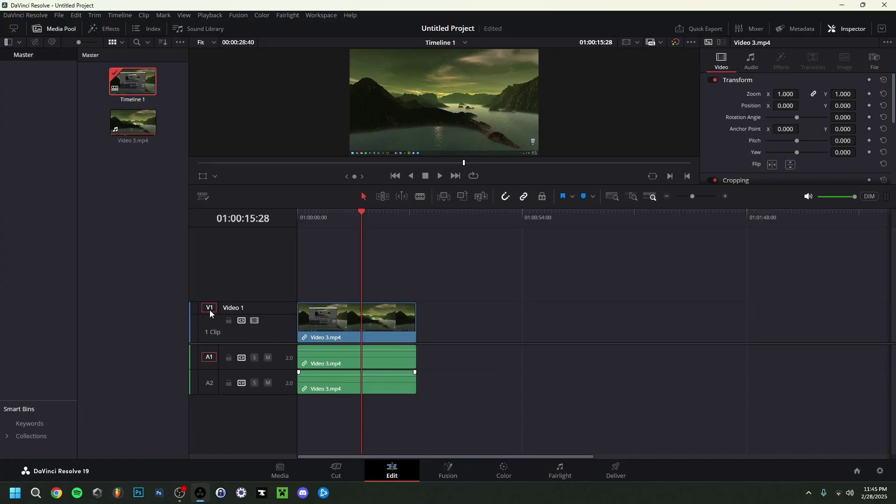
# - Undo and redo placing Video 3.mp4 on the timeline, then toggle the audio track destinations
pyautogui.hotkey('ctrl', 'z')
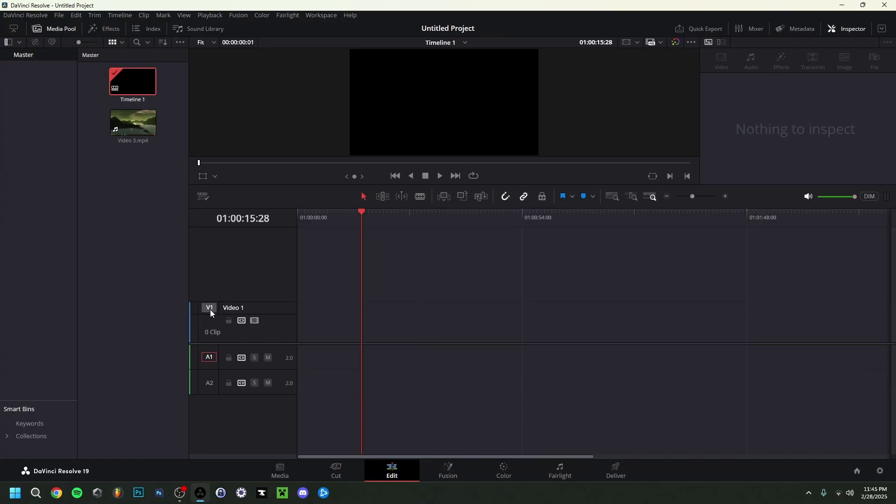
pyautogui.moveTo(133, 123); pyautogui.dragTo(298, 327)
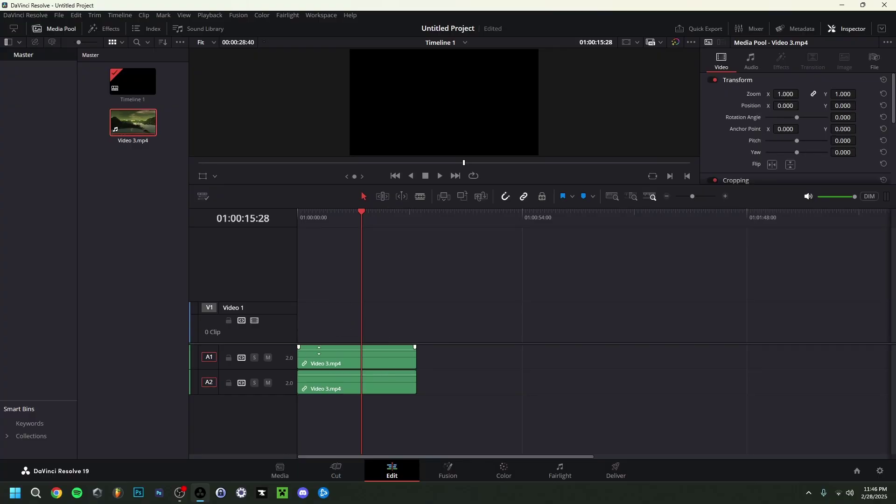
pyautogui.hotkey('ctrl', 'z')
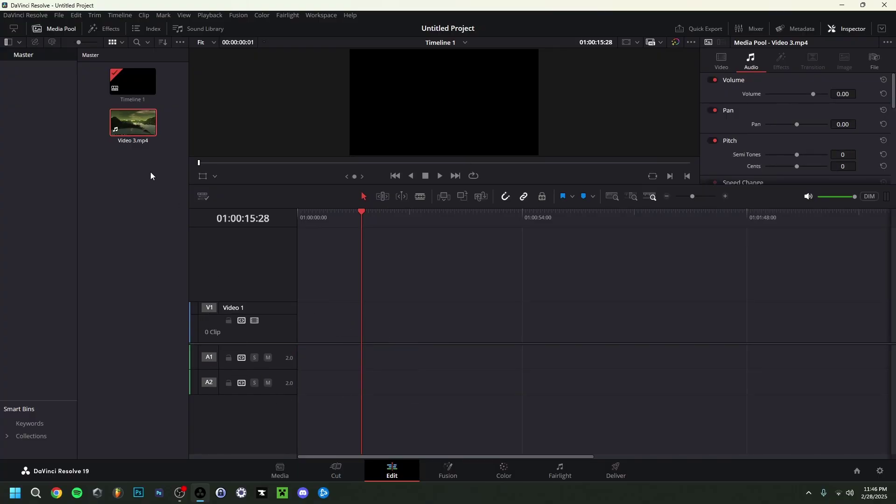
pyautogui.moveTo(133, 125); pyautogui.dragTo(349, 366)
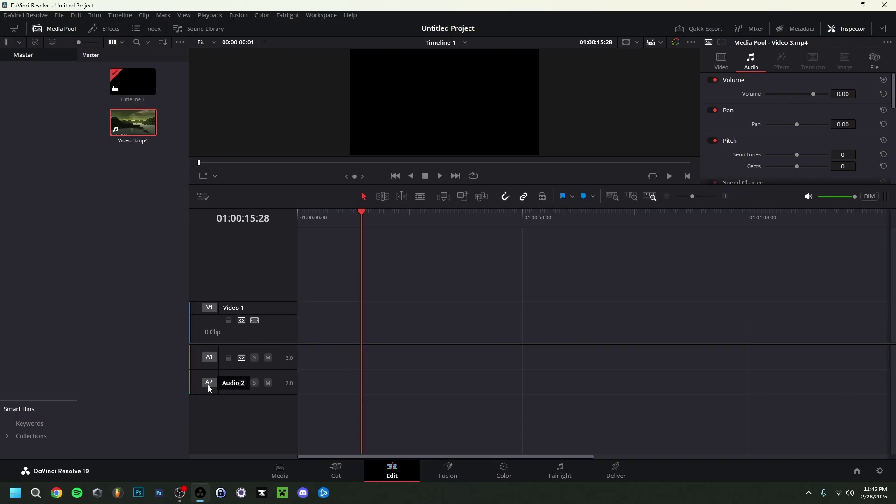
pyautogui.click(209, 358)
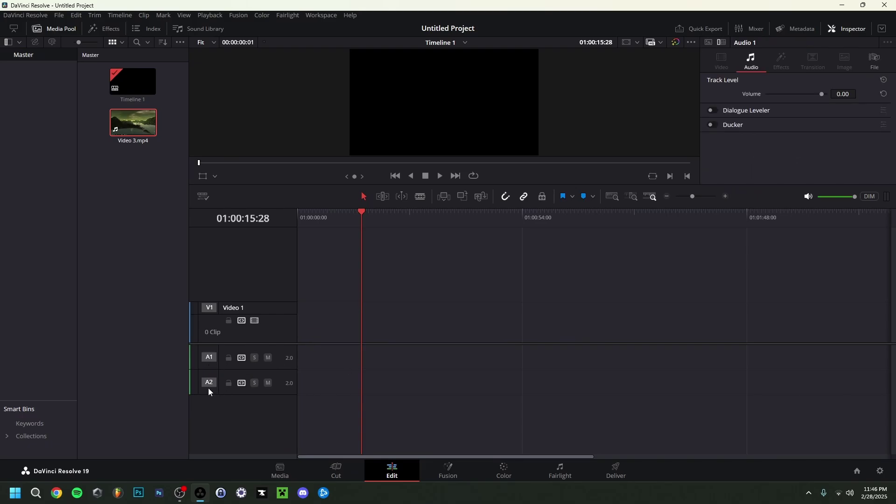
pyautogui.click(210, 384)
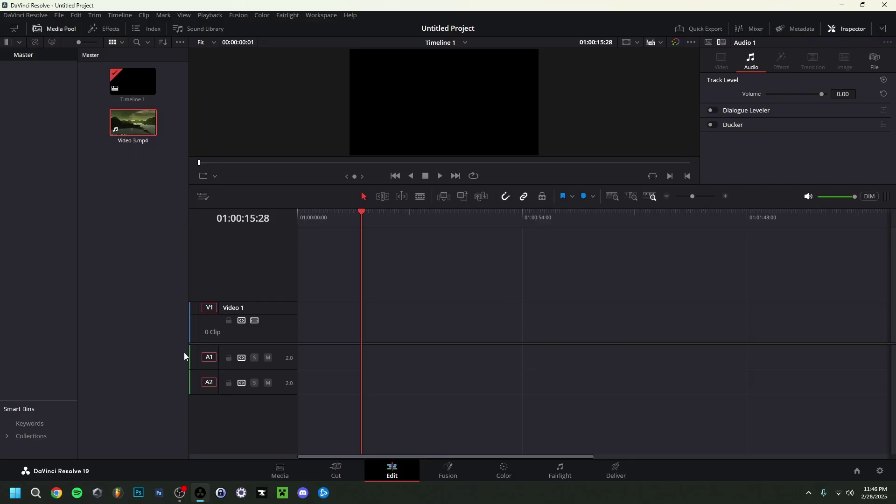